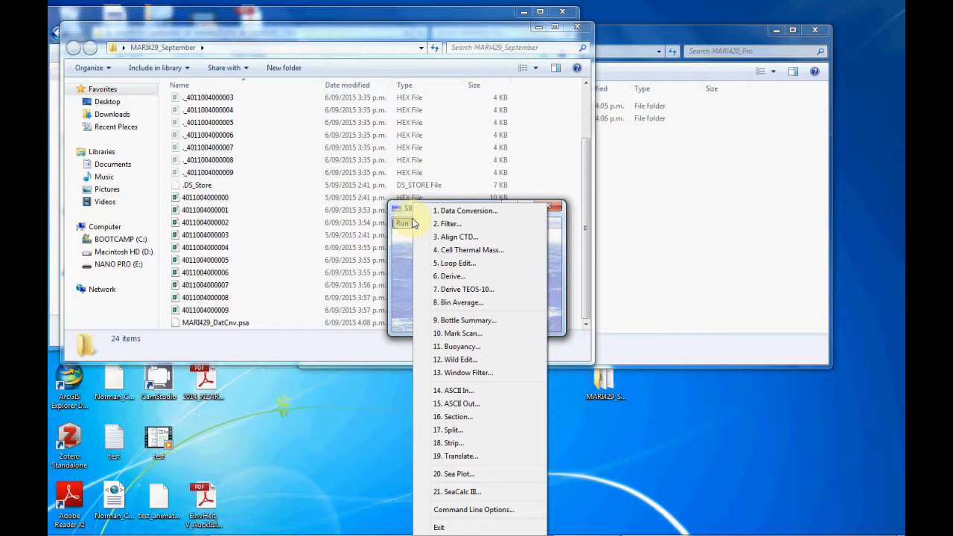
Start the ASCII Out module and browse for input files to the desktop folder MARI429_September > MARI420_Pro > MARI429_CNV
left_click(461, 404)
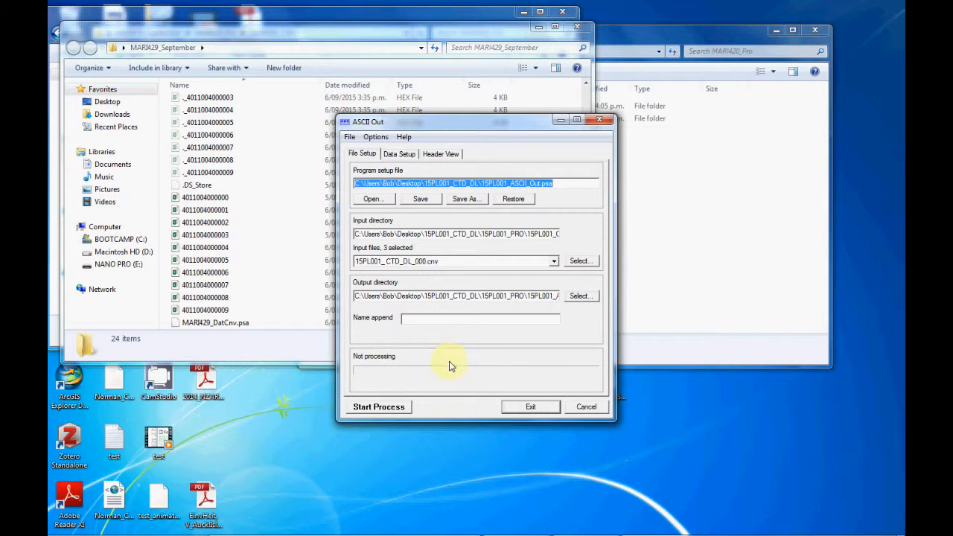
left_click(579, 263)
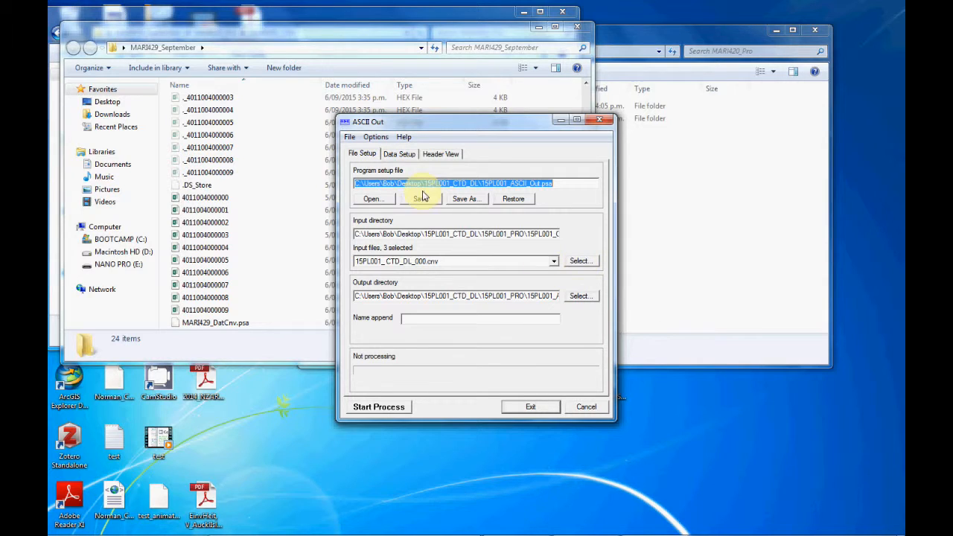
left_click(580, 262)
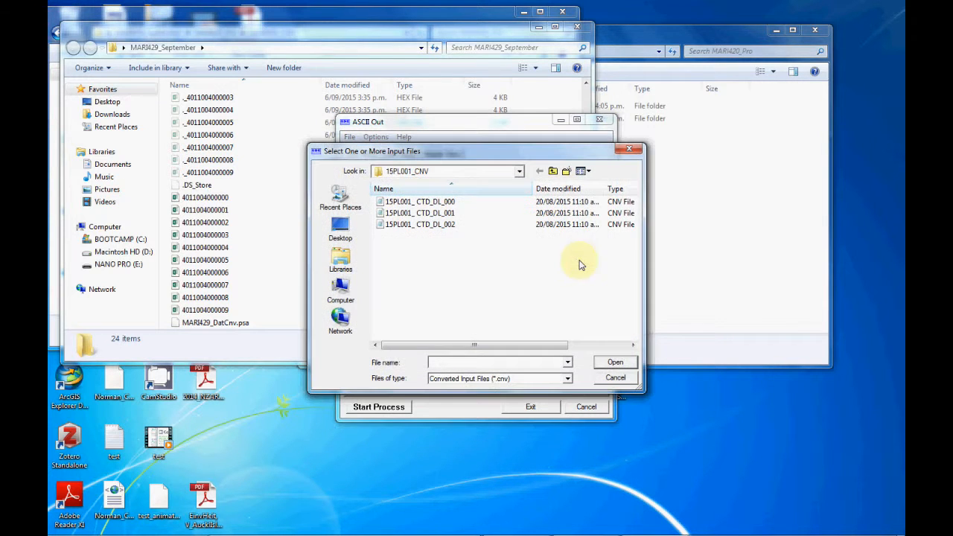
left_click(341, 229)
left_click_drag(630, 248, 630, 313)
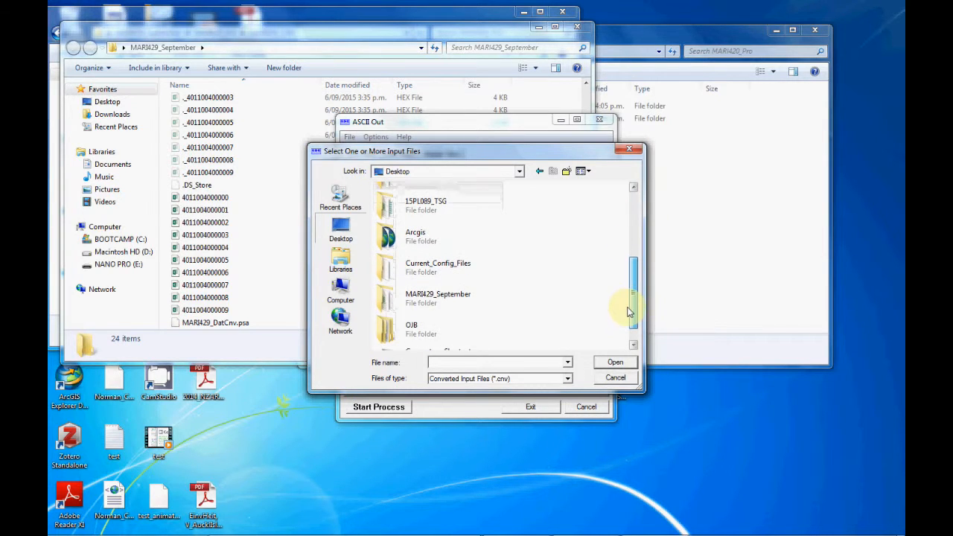
double_click(413, 298)
double_click(412, 205)
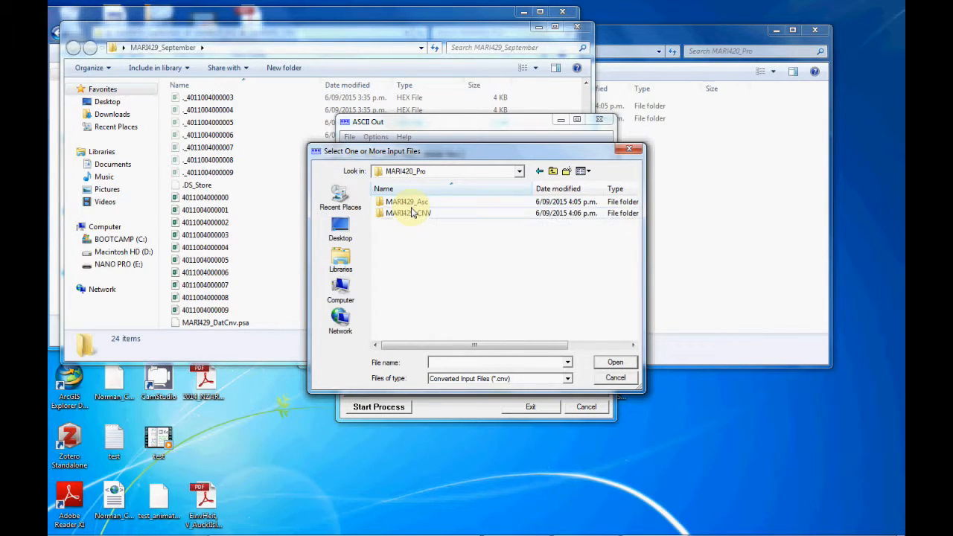
left_click(410, 214)
double_click(410, 214)
left_click(408, 201)
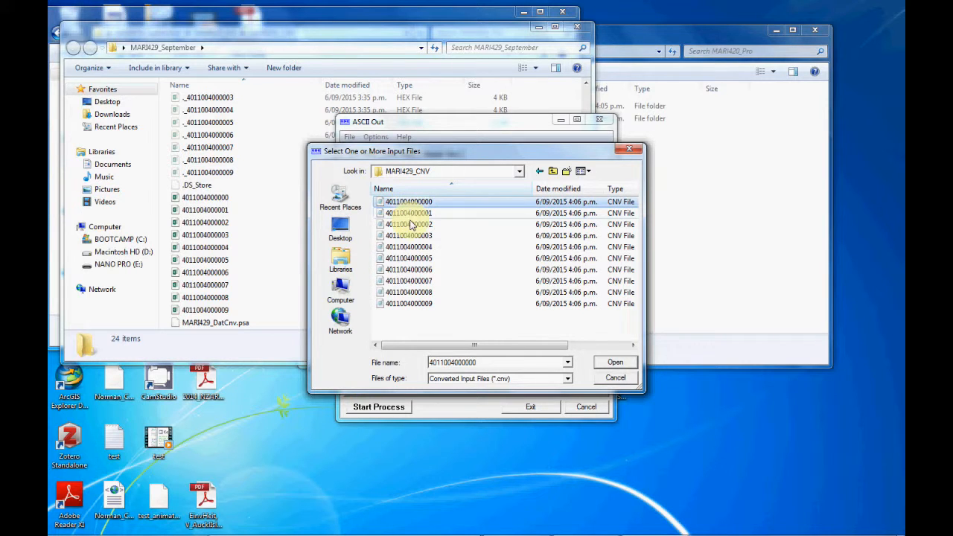
left_click(400, 306, "shift")
left_click(616, 364)
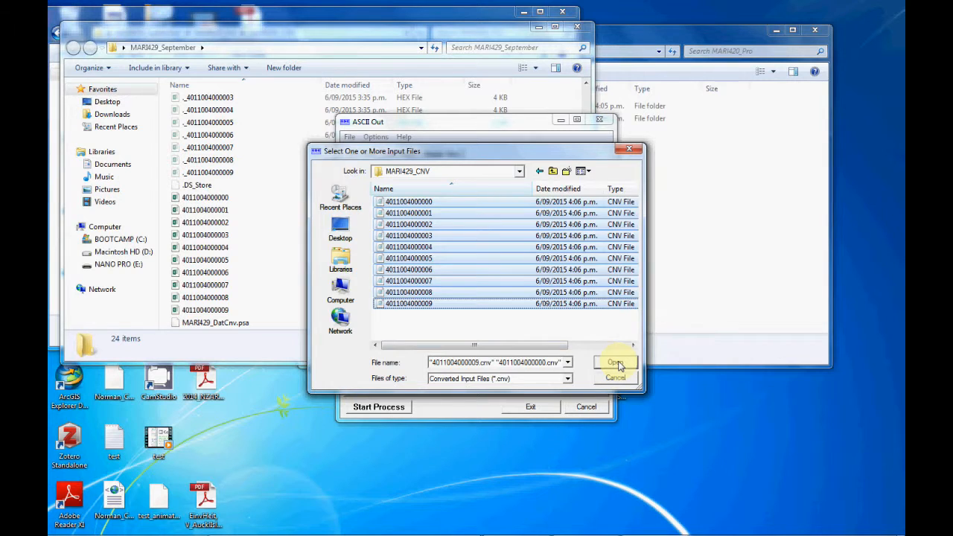
left_click(500, 335)
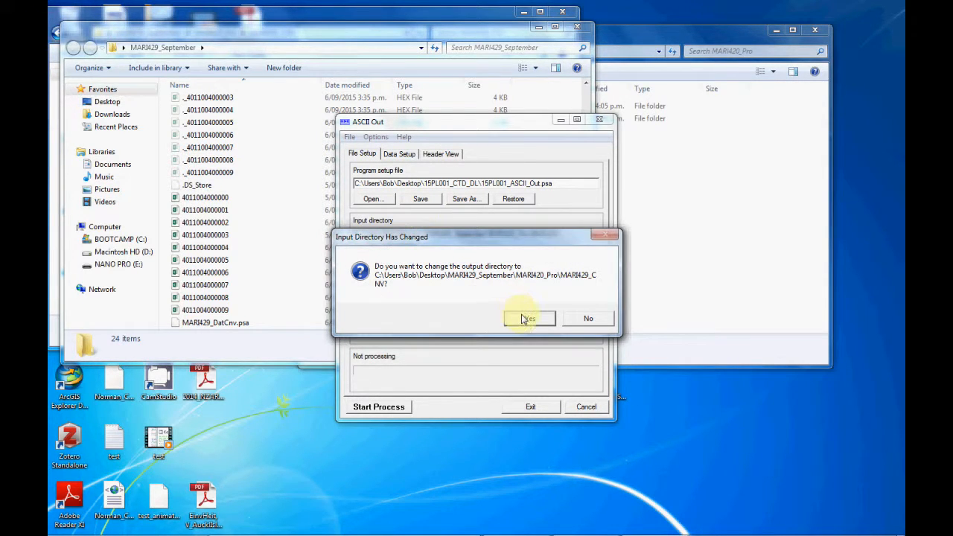
left_click(537, 319)
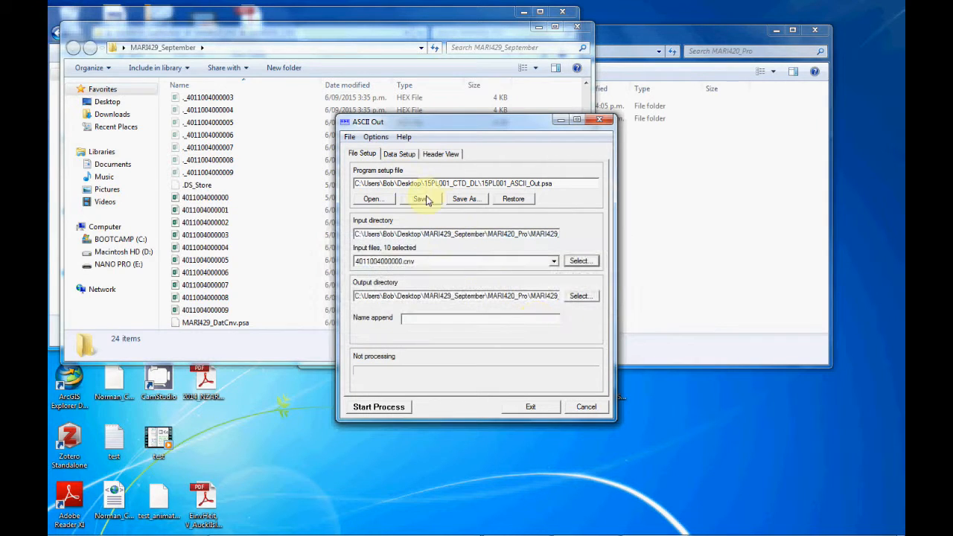
Set the data output to label columns at the top of the file and use a space as the column separator
left_click(399, 155)
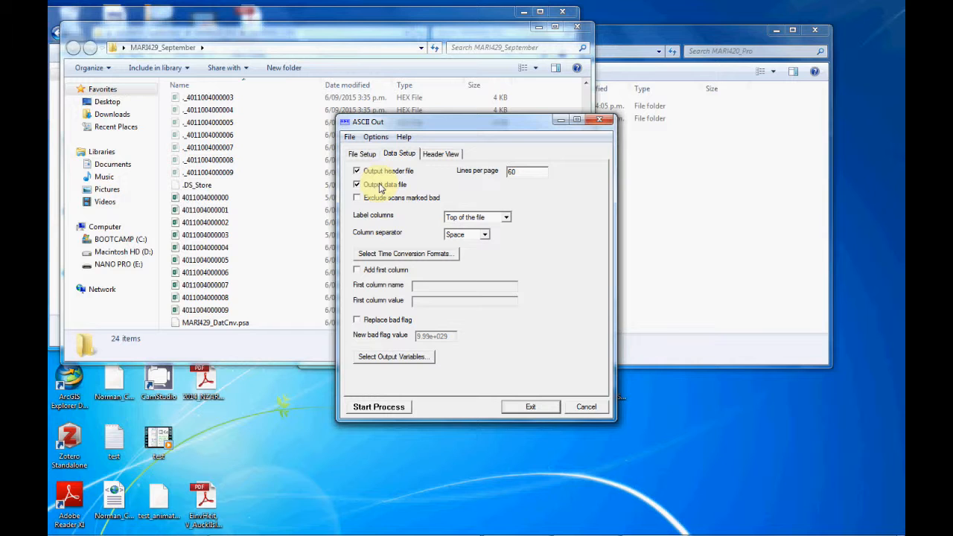
left_click(507, 217)
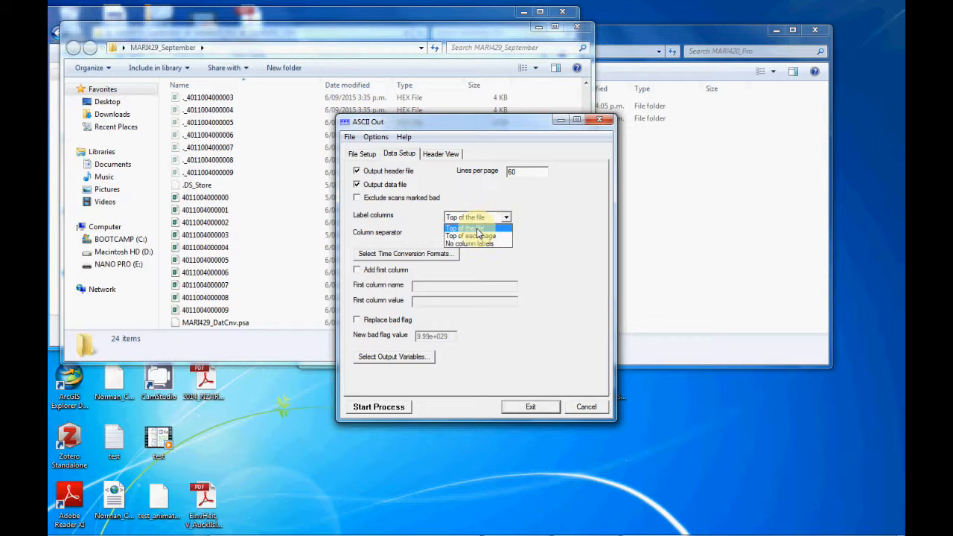
left_click(478, 231)
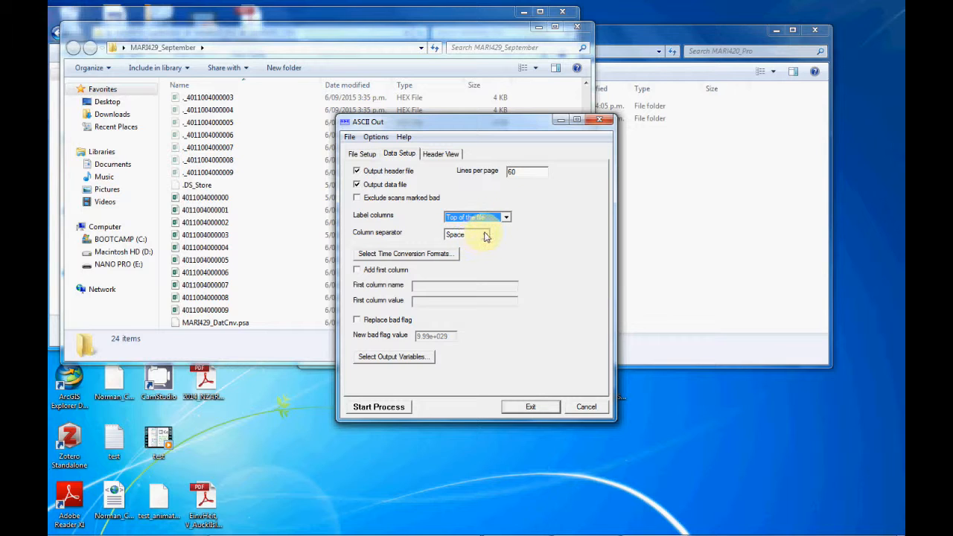
left_click(486, 236)
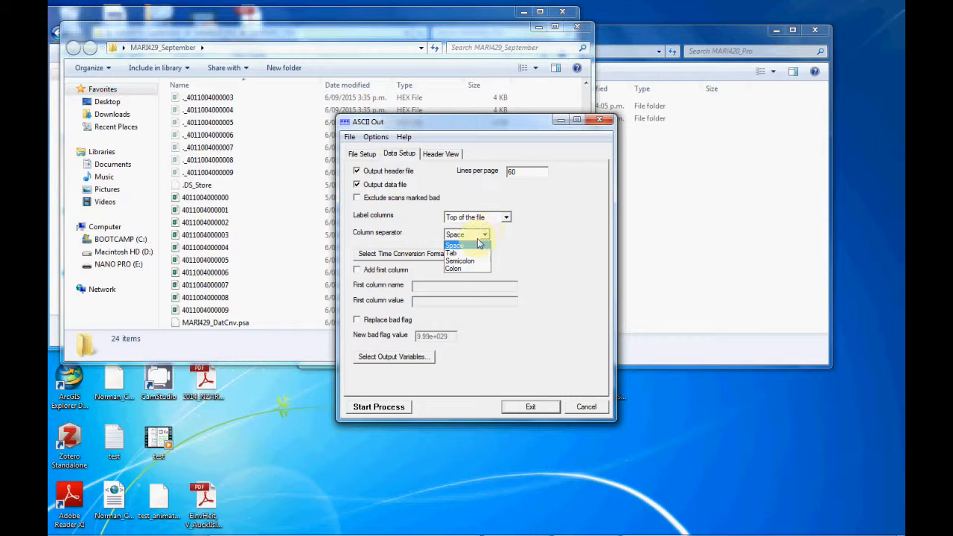
left_click(480, 245)
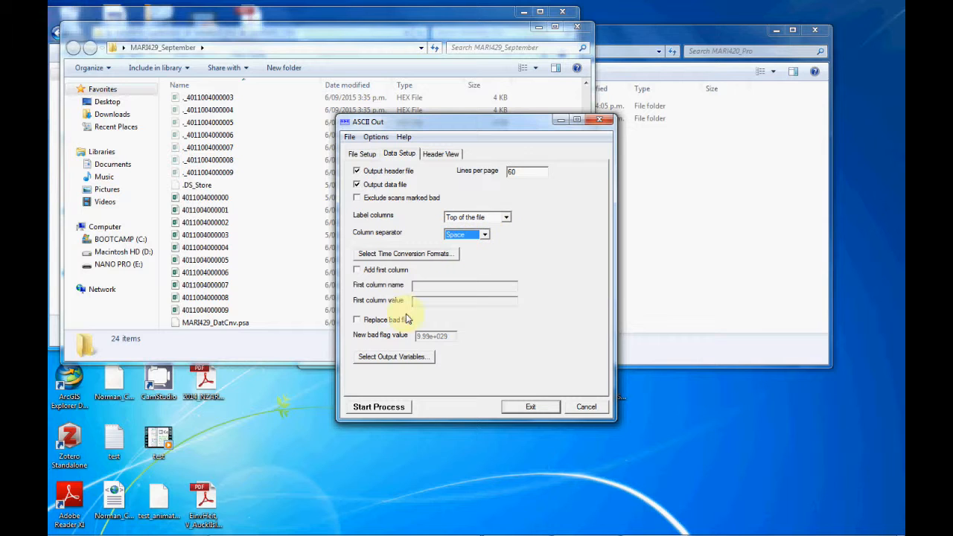
Exclude and re-include the WETstar fluorescence variable, then accept the output variables with all of them selected
left_click(402, 358)
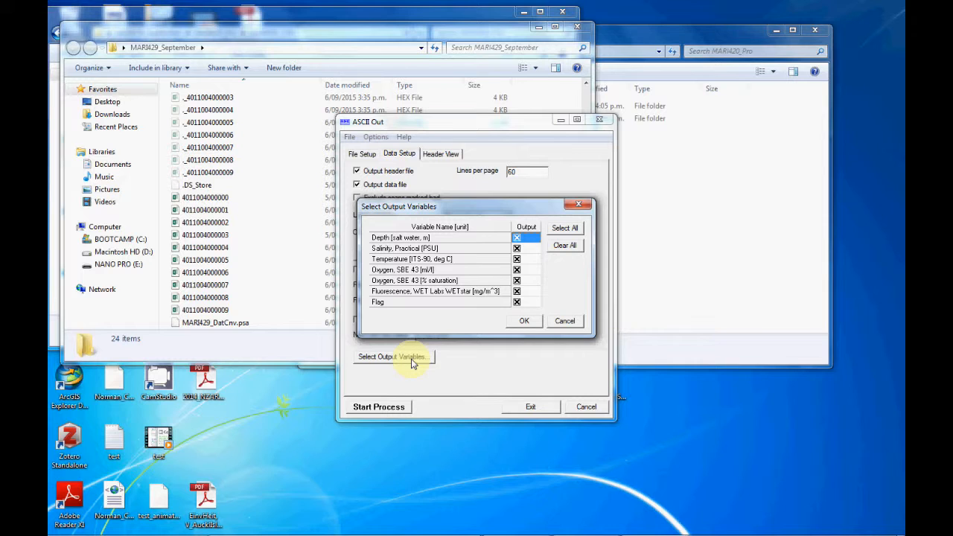
left_click(517, 294)
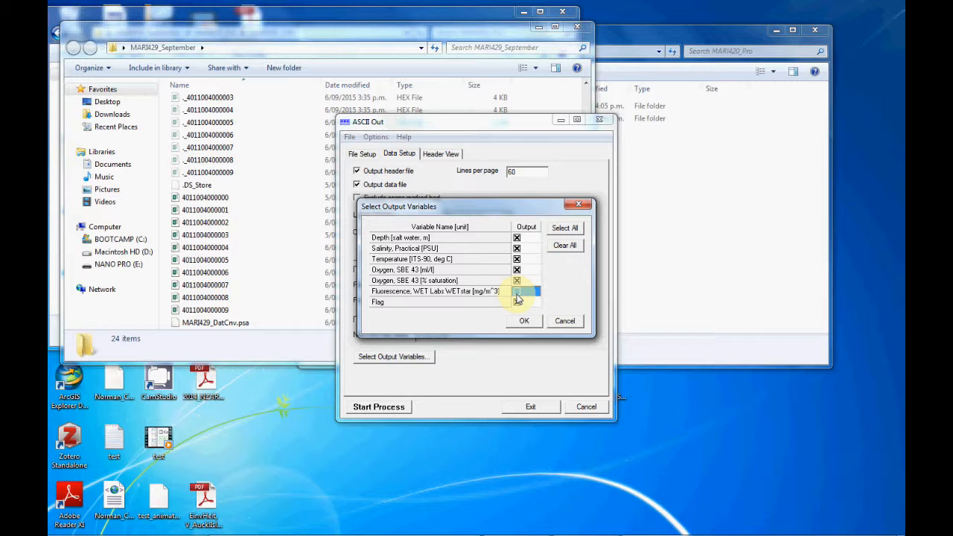
left_click(517, 292)
left_click(517, 301)
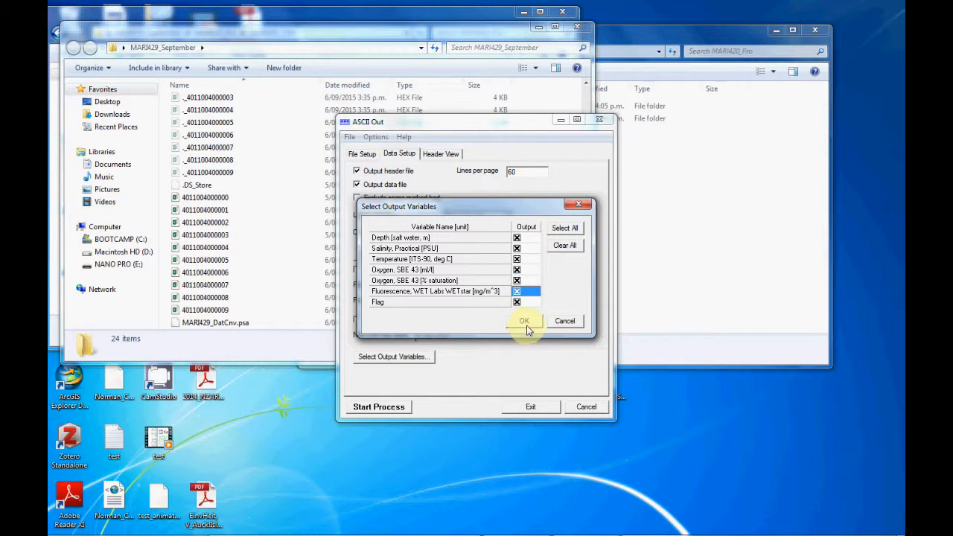
left_click(524, 321)
Set the output directory to the MARI429_Asc folder inside MARI420_Pro
left_click(362, 154)
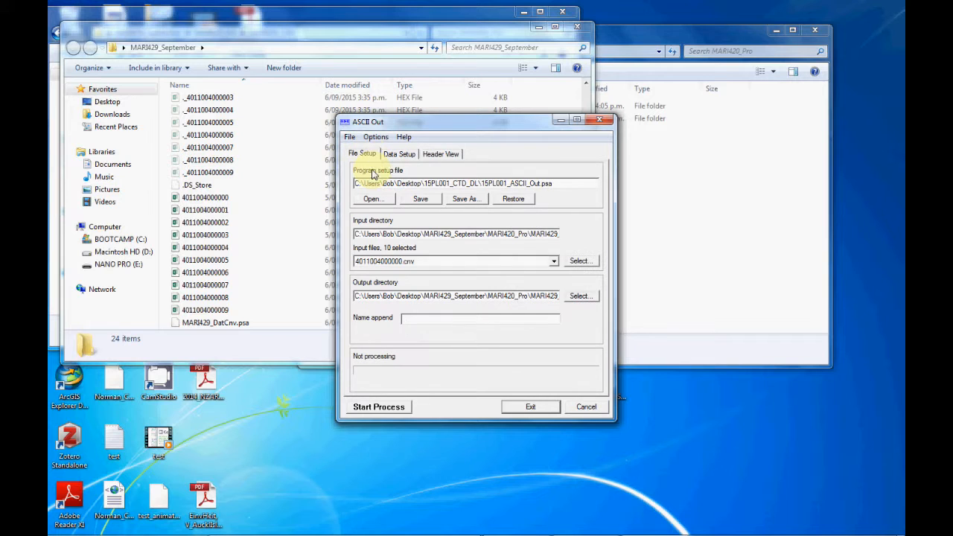
left_click(579, 297)
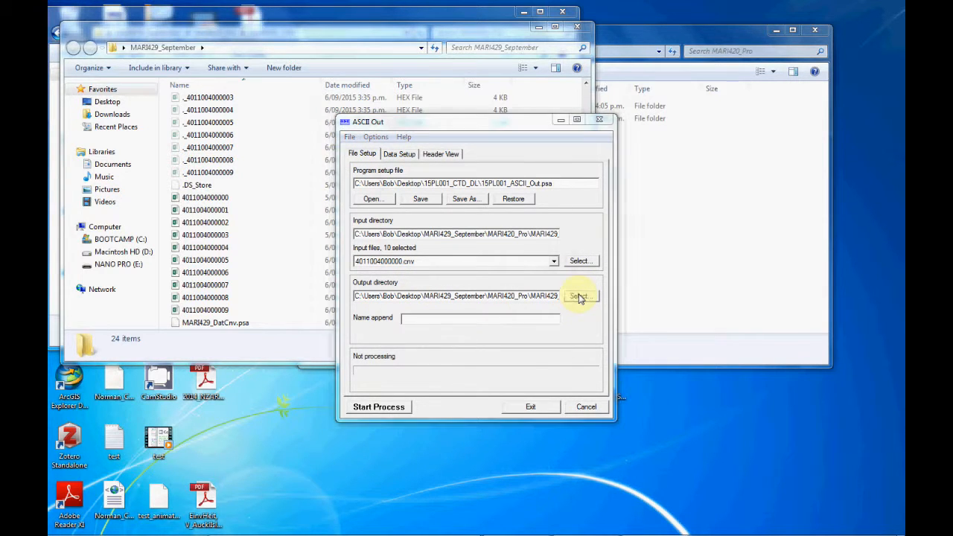
left_click(513, 313)
left_click(487, 353)
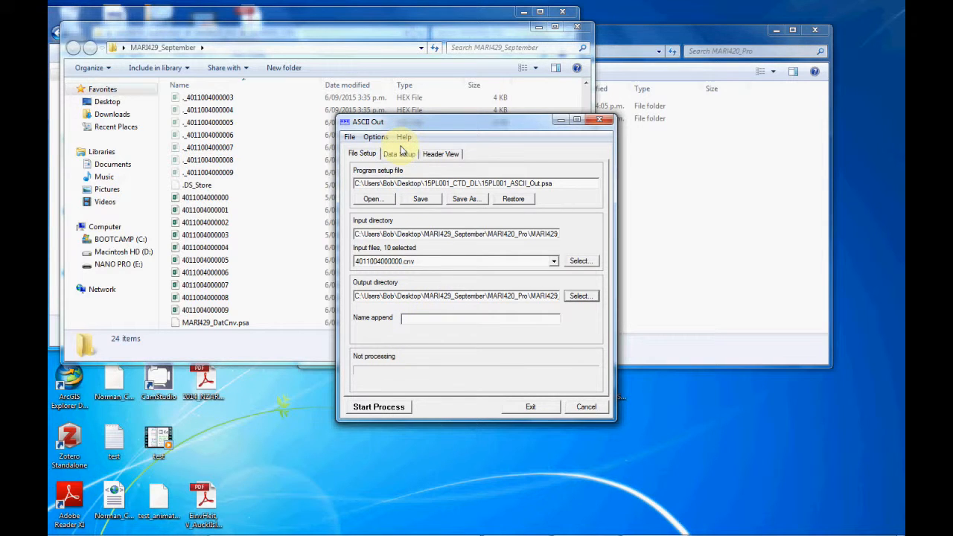
Save the program setup file as MARI429_ASCII_Out in the desktop folder MARI429_September
left_click(466, 199)
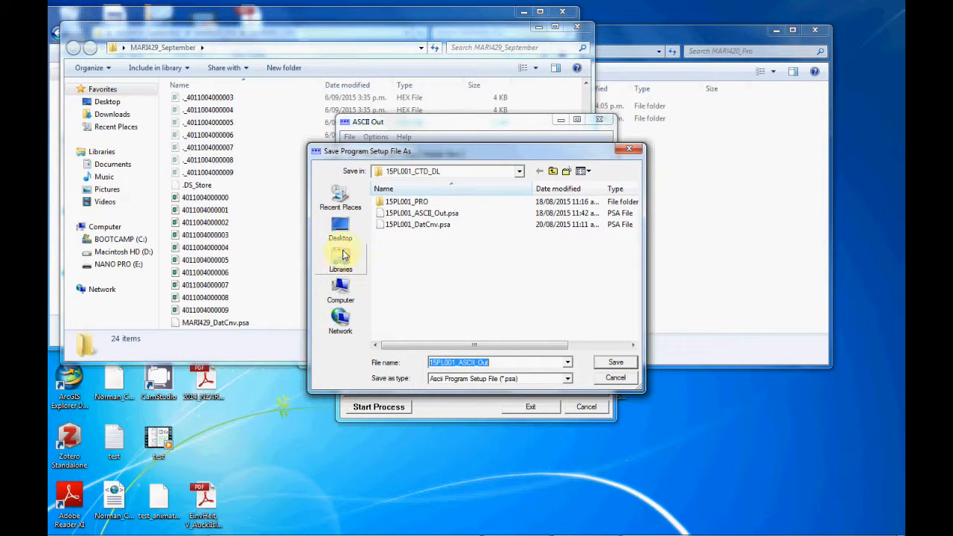
left_click(341, 231)
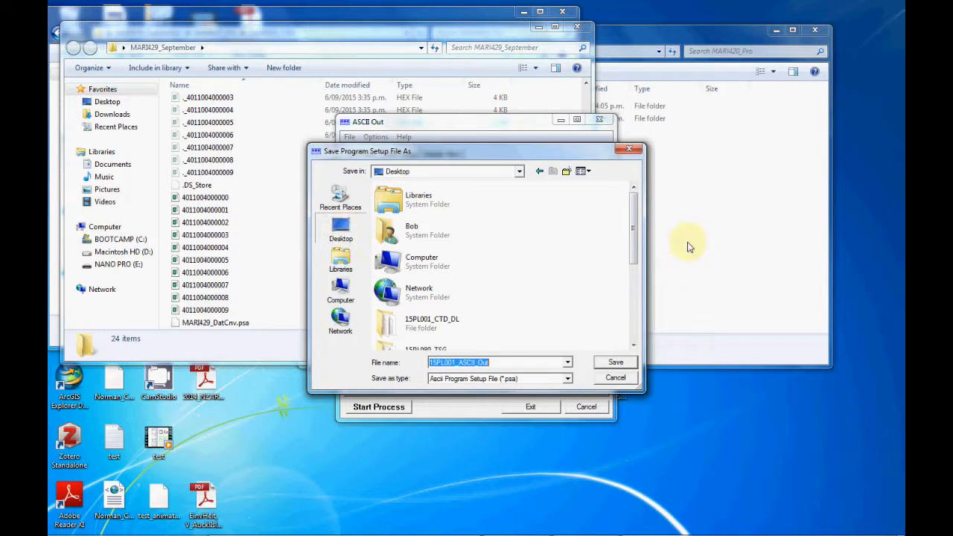
left_click_drag(635, 250, 574, 323)
double_click(450, 301)
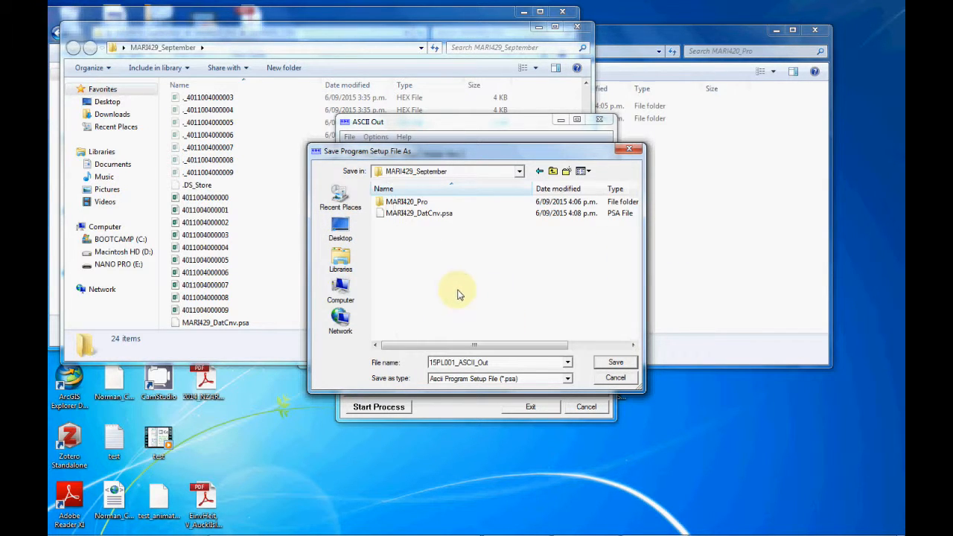
left_click(471, 362)
double_click(457, 363)
left_click(457, 362)
left_click_drag(455, 363, 376, 360)
type("MARI")
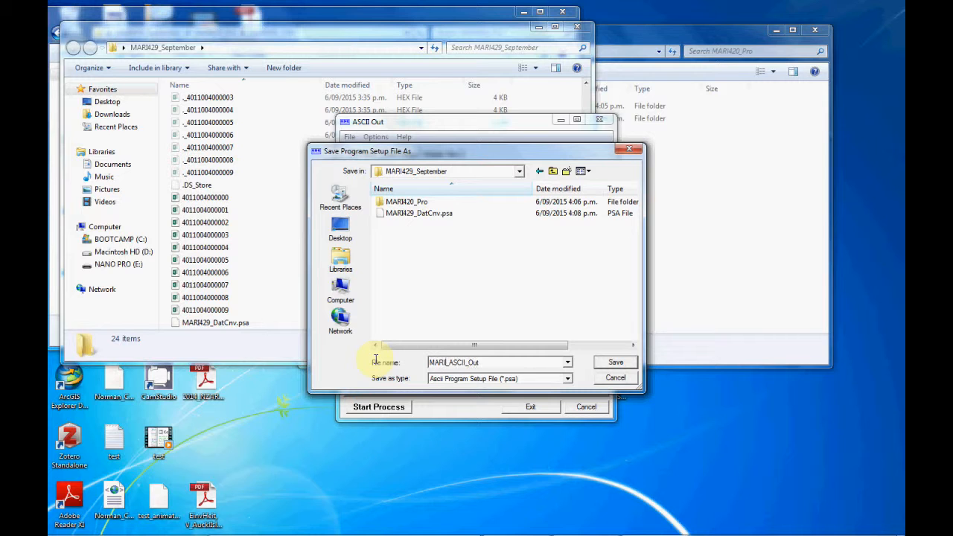
type("429")
left_click(615, 363)
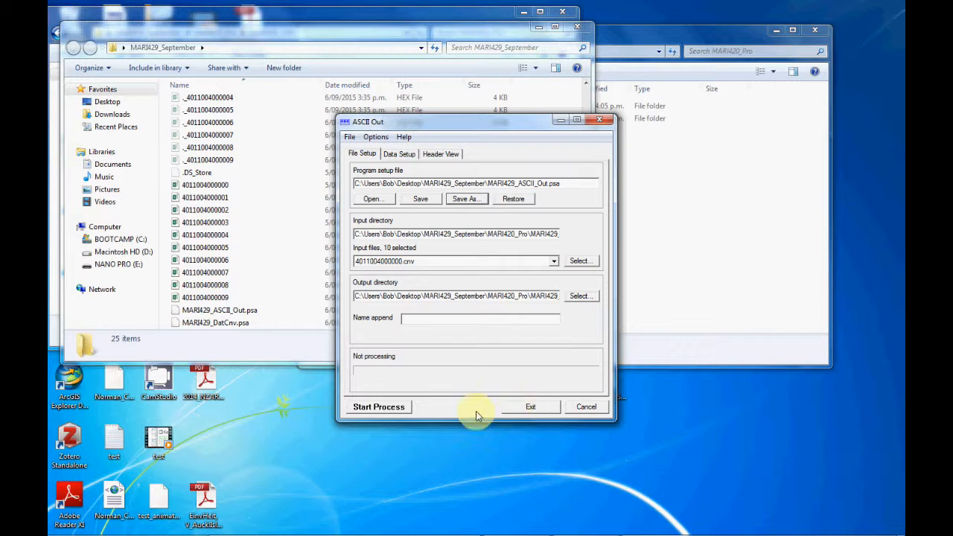
Run the ASCII Out processing and open the MARI429_Asc folder in MARI420_Pro to view the exported files
left_click(379, 408)
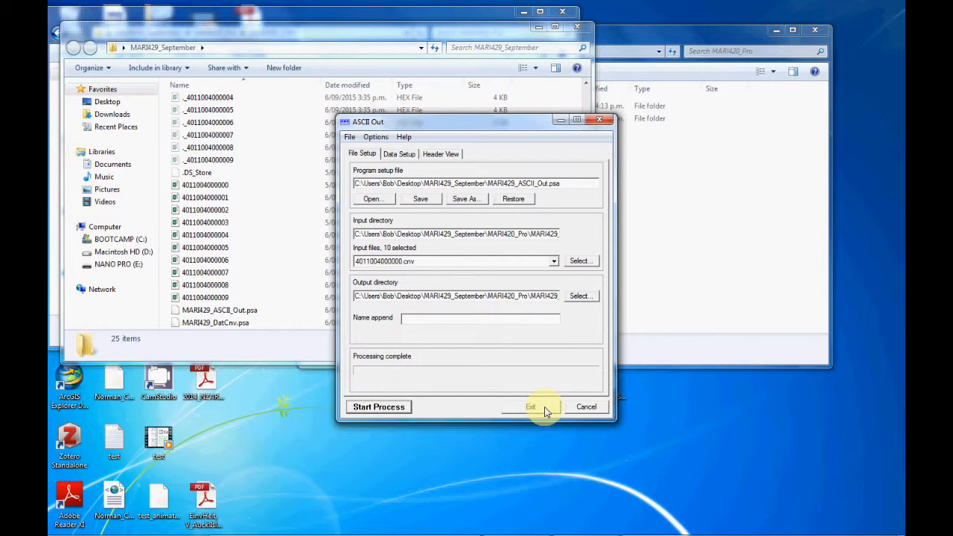
left_click(443, 41)
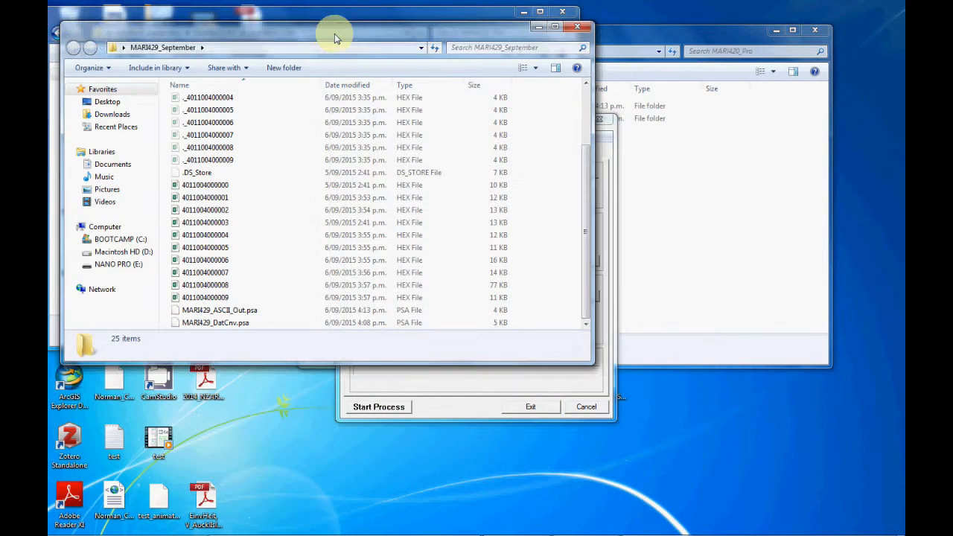
left_click_drag(584, 233, 579, 63)
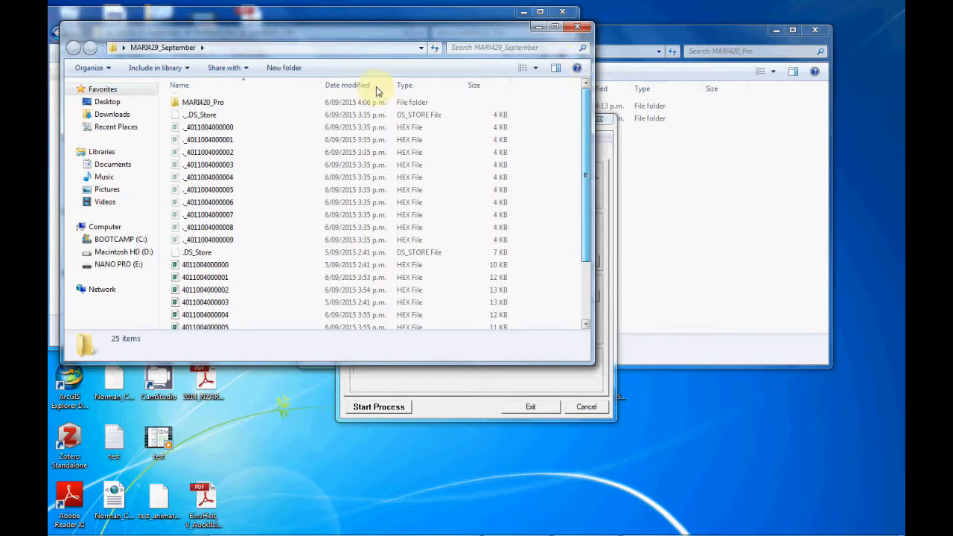
double_click(216, 102)
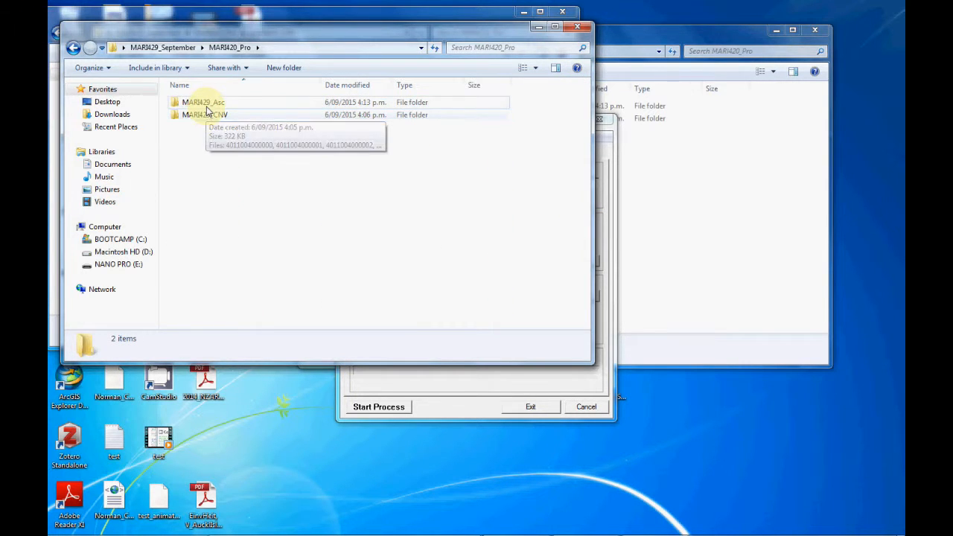
double_click(207, 107)
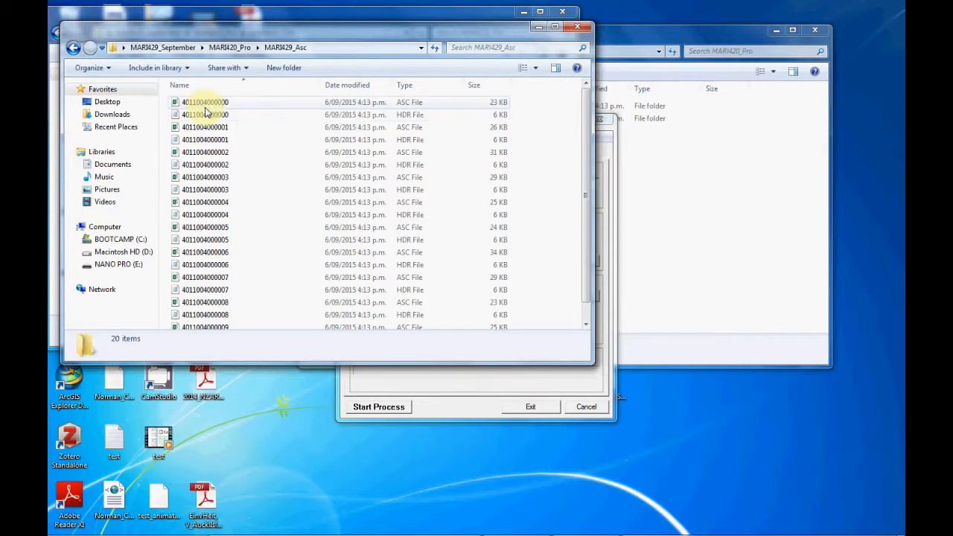
mouse_move(580, 121)
left_mouse_down()
mouse_move(585, 175)
mouse_move(586, 117)
left_mouse_up()
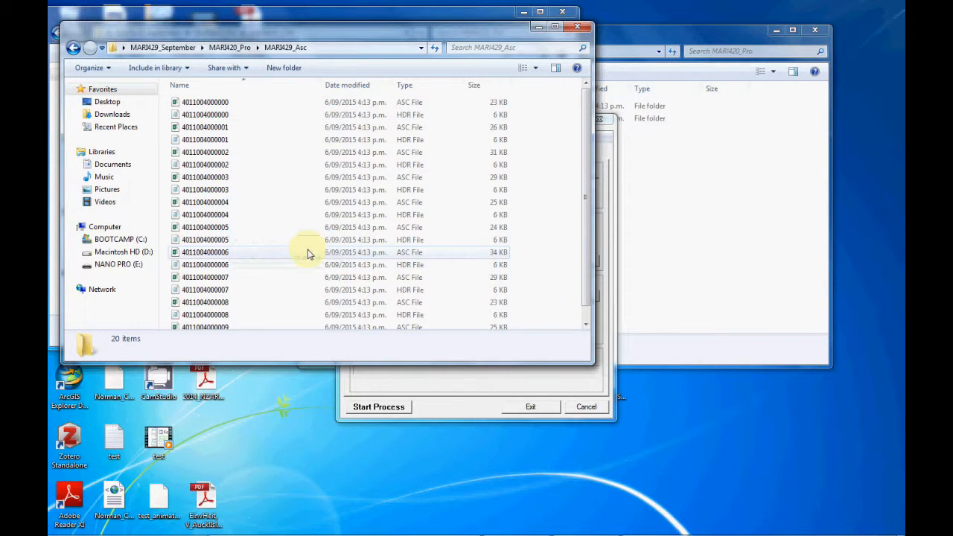
double_click(211, 215)
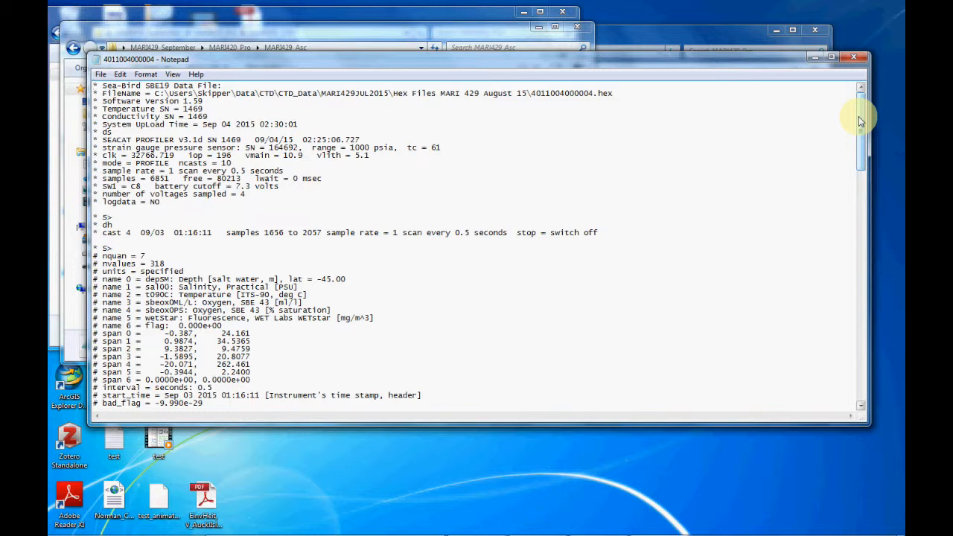
mouse_move(860, 121)
left_mouse_down()
mouse_move(855, 153)
mouse_move(858, 121)
left_mouse_up()
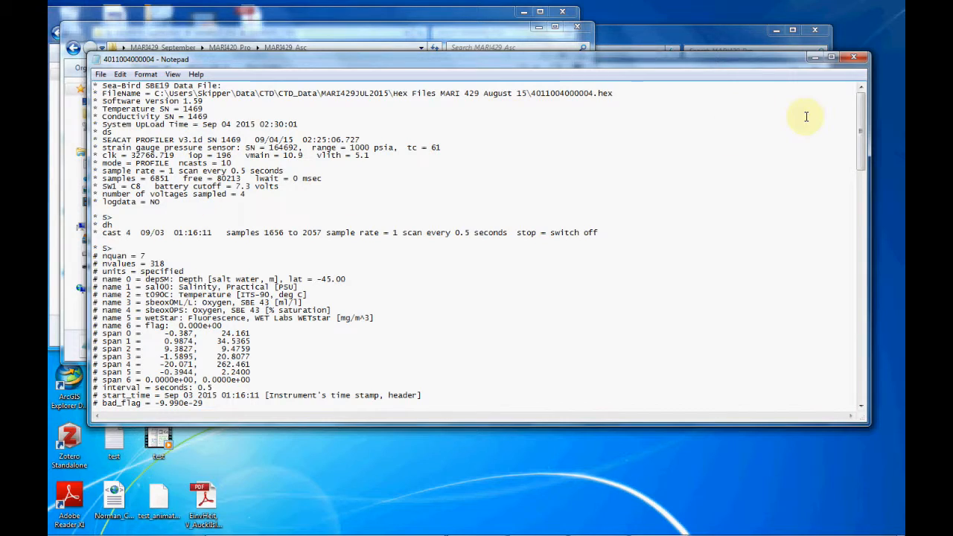
left_click_drag(862, 128, 854, 365)
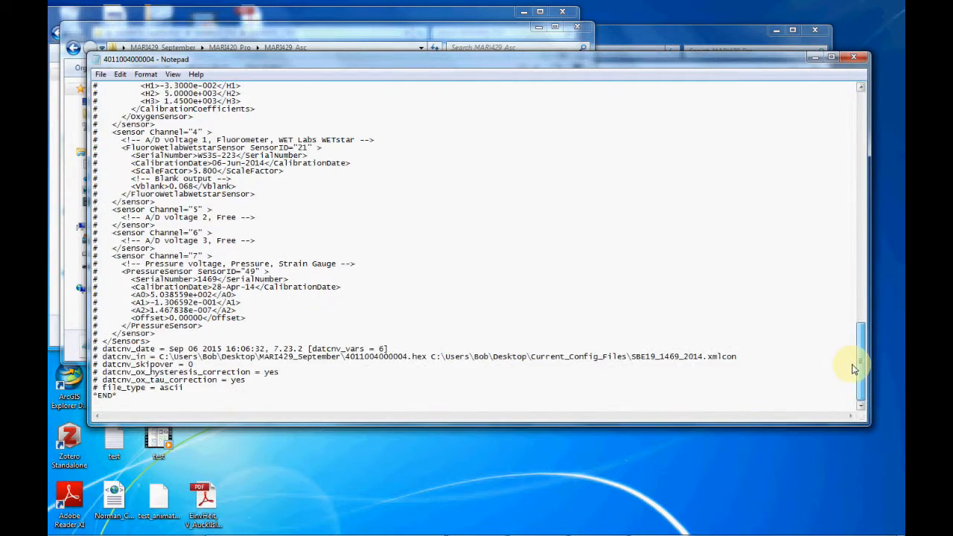
left_click(851, 58)
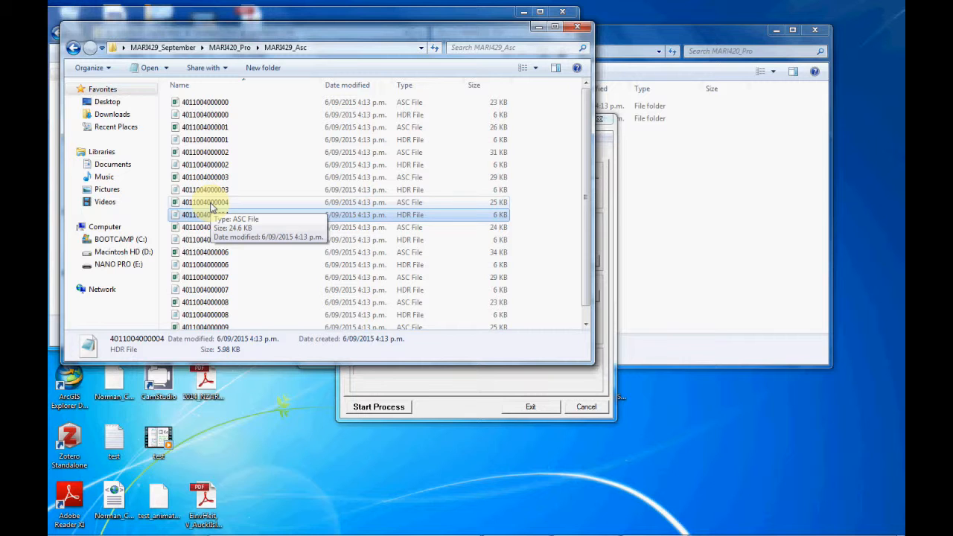
left_click(210, 206)
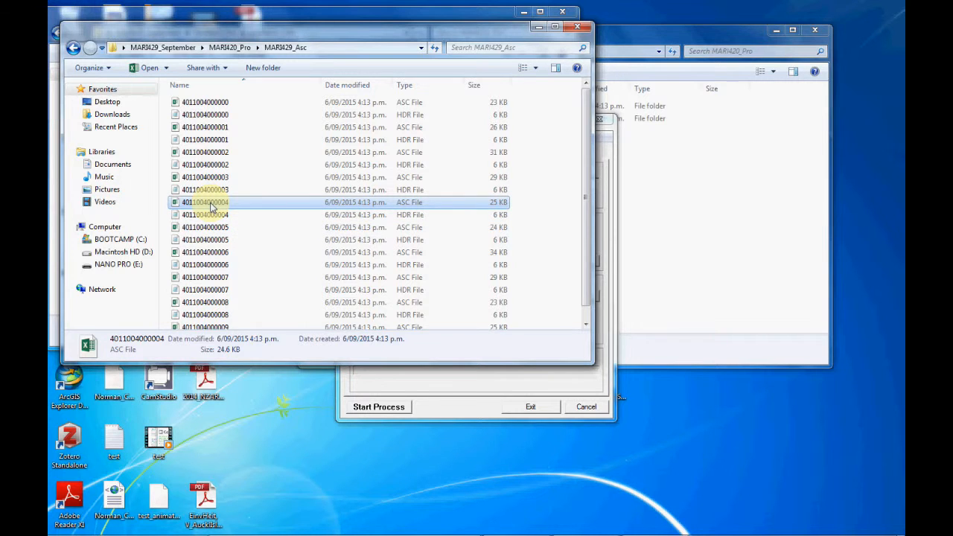
double_click(211, 202)
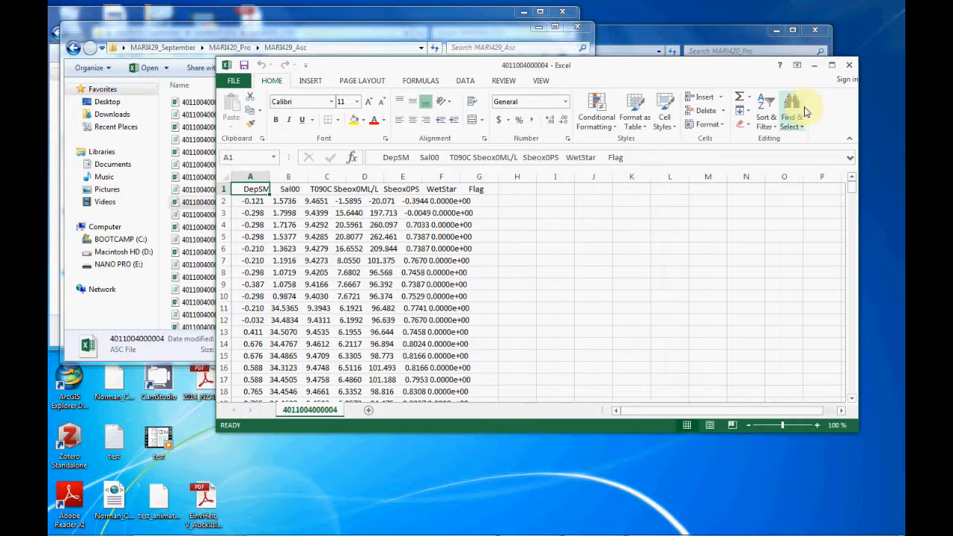
left_click(254, 177)
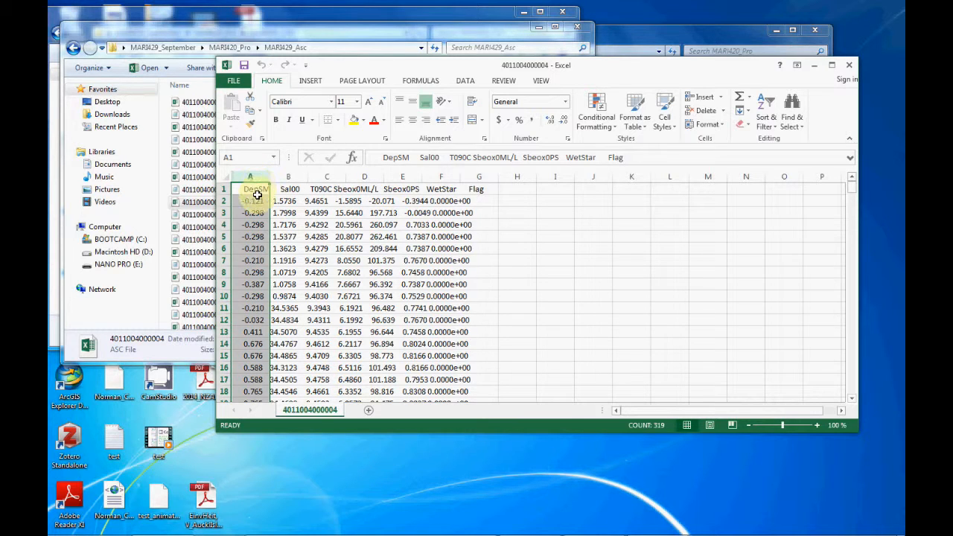
left_click(257, 191)
Split column A with Text to Columns as delimited data, using only Space as delimiter, consecutive delimiters treated as one, and General format
left_click(251, 176)
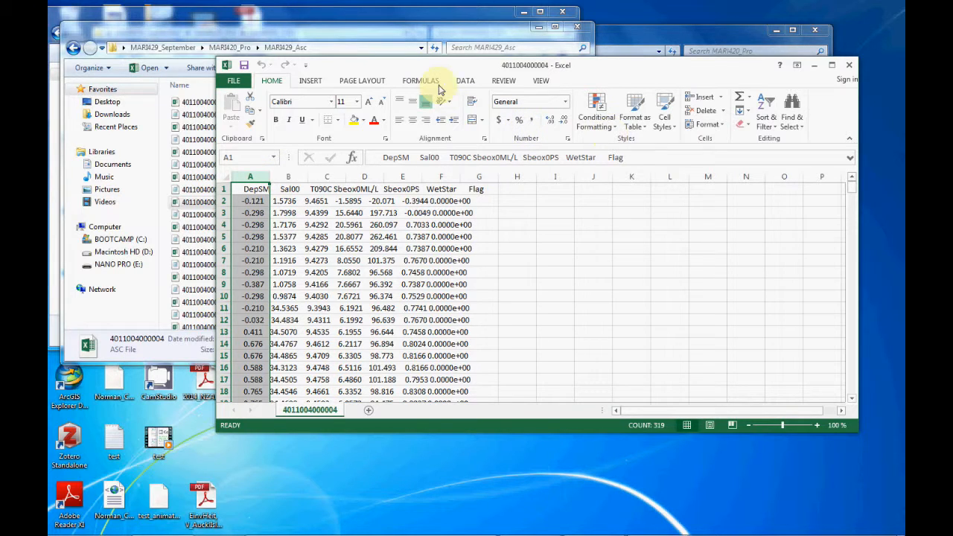
left_click(465, 81)
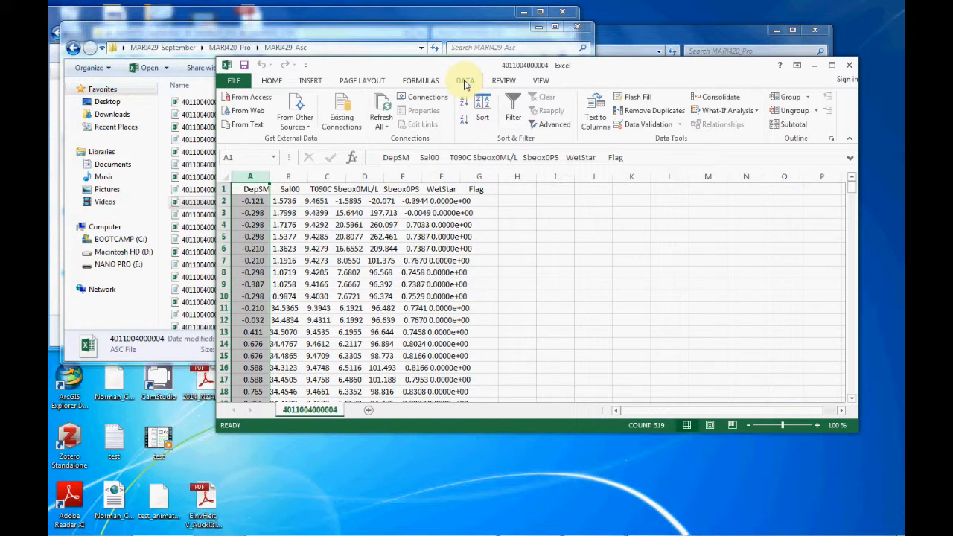
left_click(594, 118)
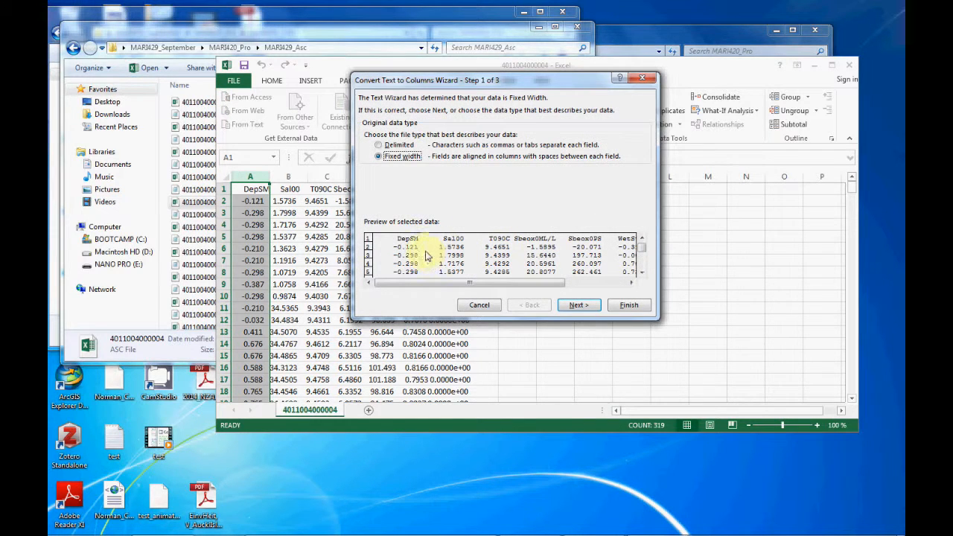
left_click(395, 145)
left_click(578, 304)
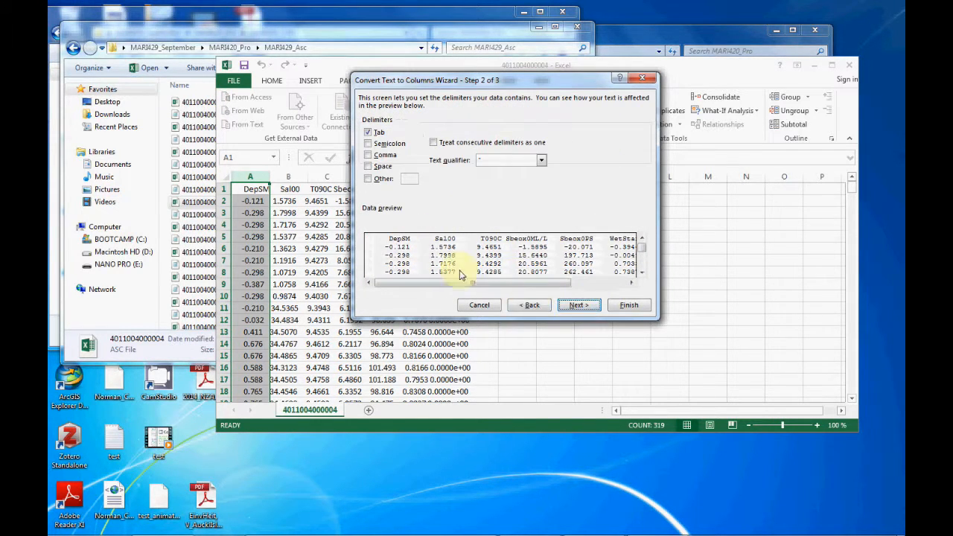
left_click(368, 166)
left_click(368, 132)
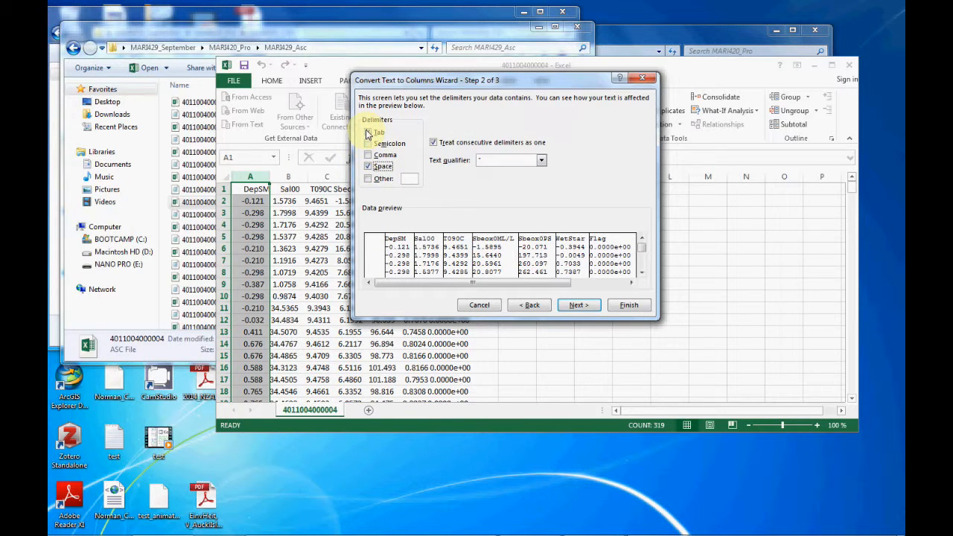
left_click(578, 306)
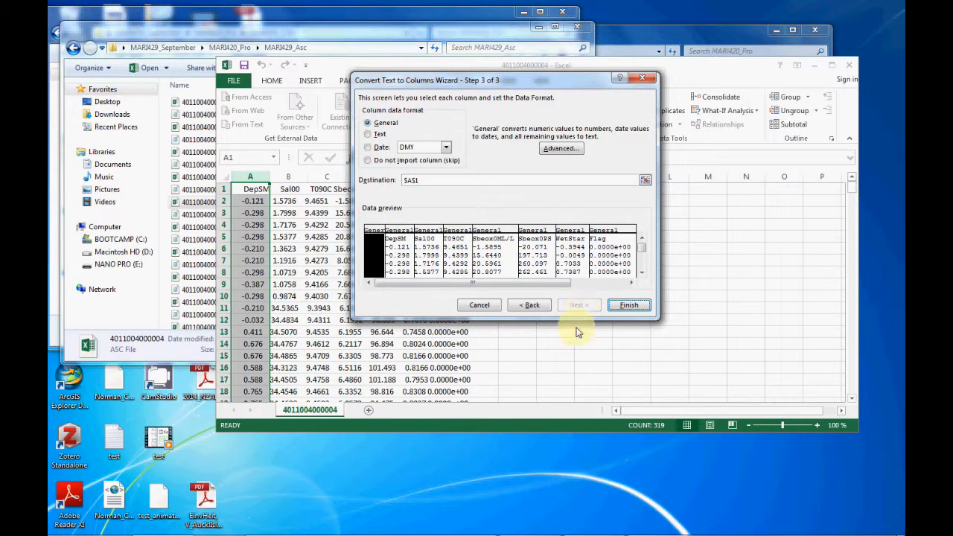
left_click(626, 306)
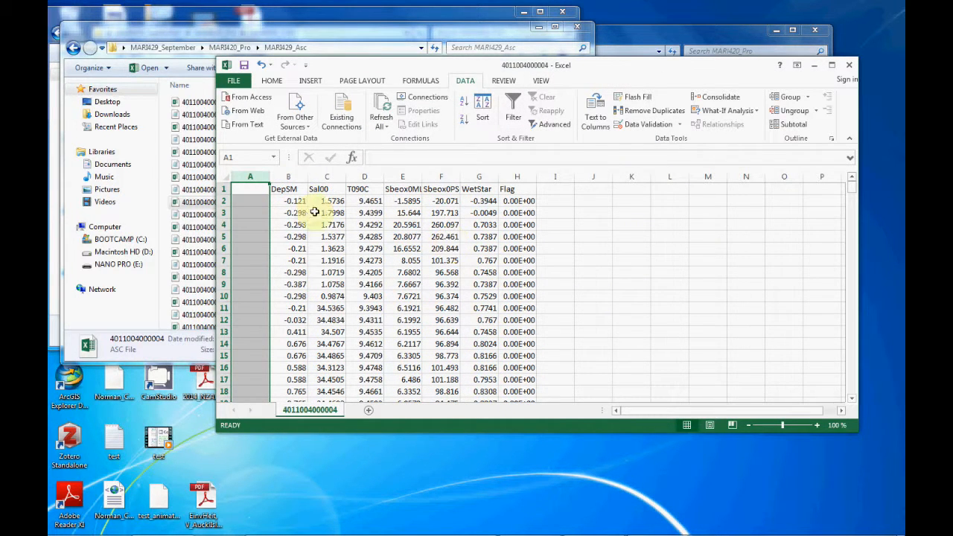
Look through the separated data rows and select the empty column A
mouse_move(853, 193)
left_mouse_down()
mouse_move(843, 400)
mouse_move(849, 181)
left_mouse_up()
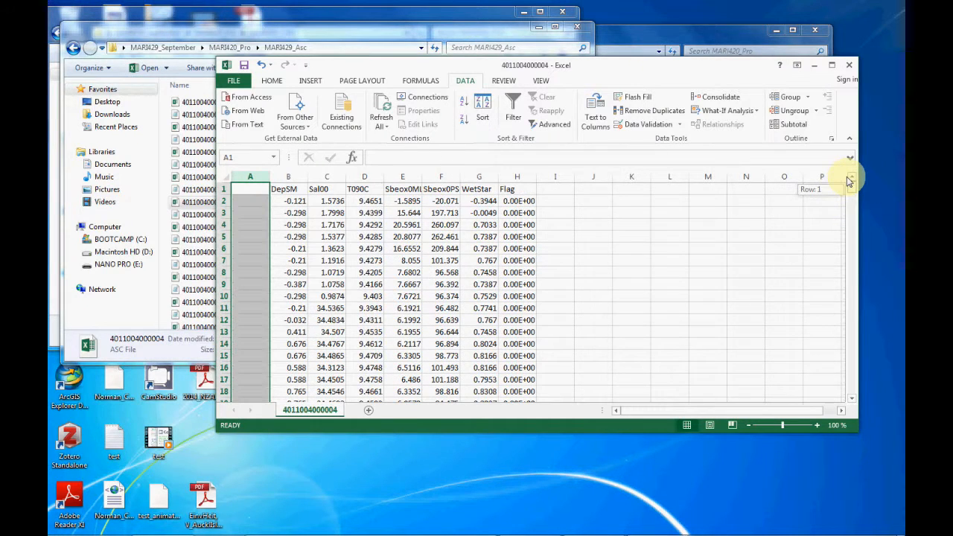
left_click(262, 178)
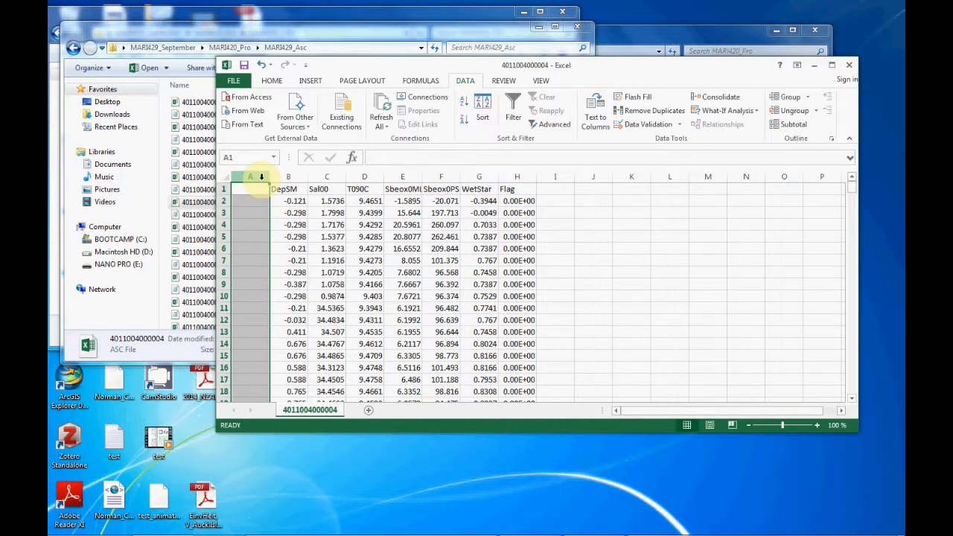